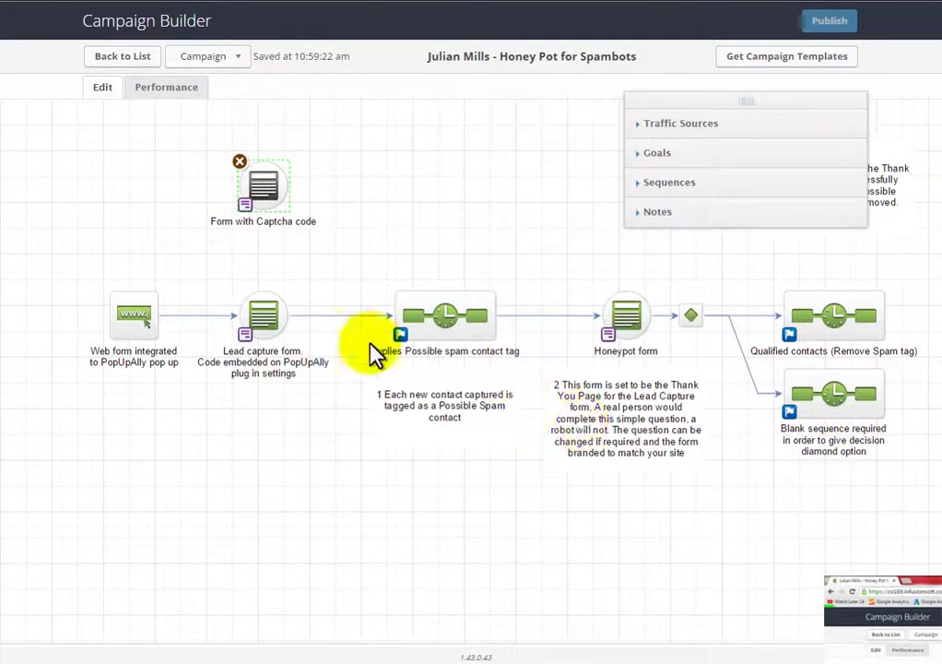
Open the Form with Captcha code form, drag a captcha field onto it, and move that row down
double_click(258, 185)
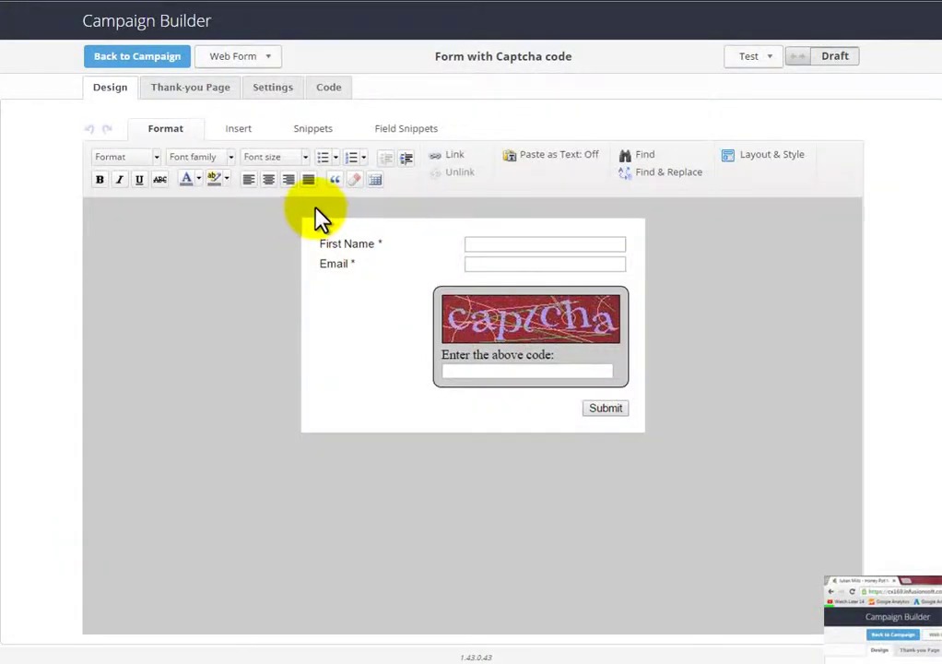
mouse_move(578, 284)
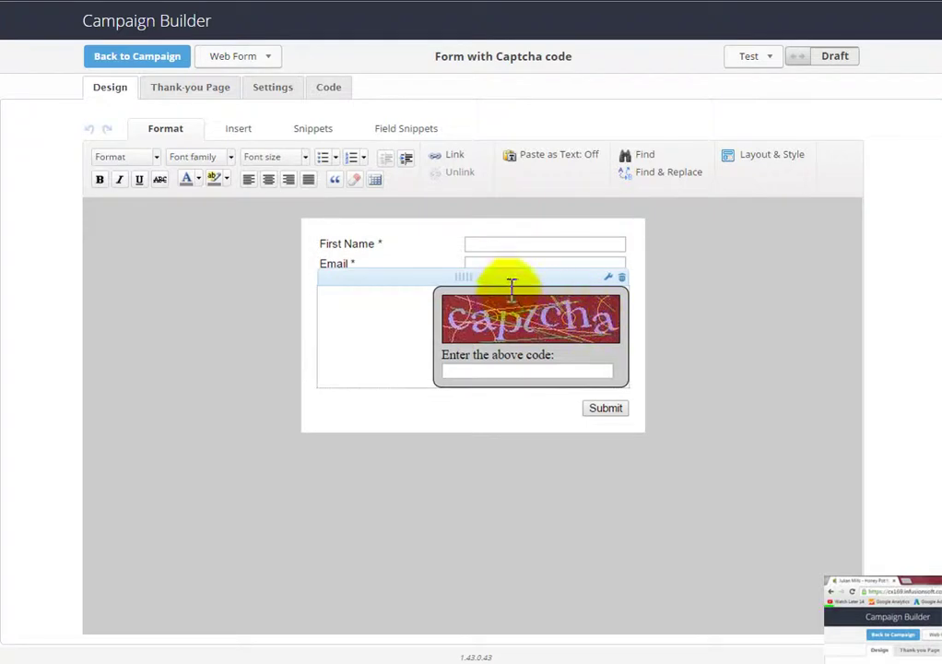
click(402, 131)
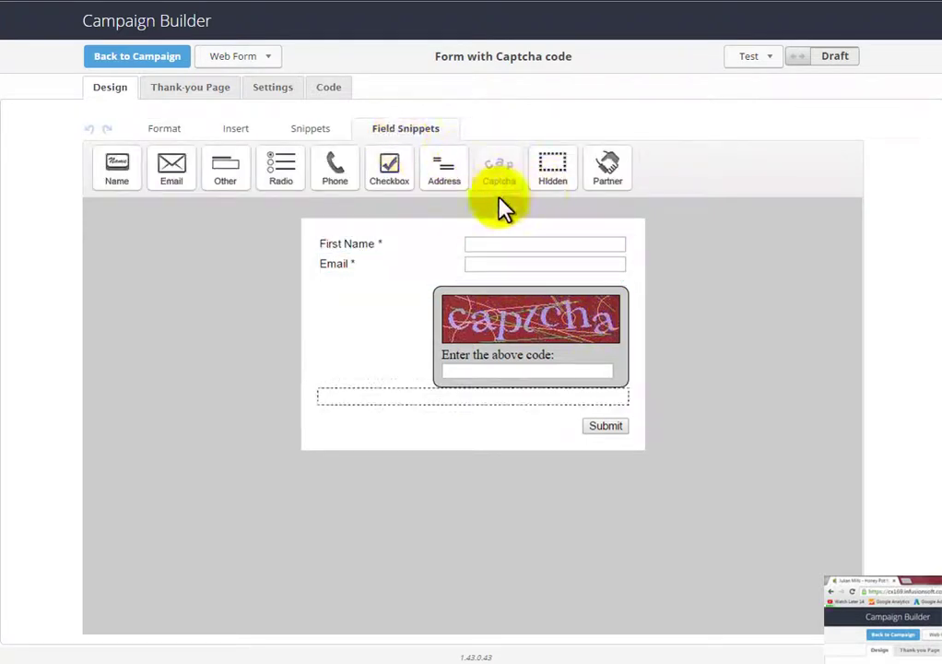
drag(498, 163, 516, 315)
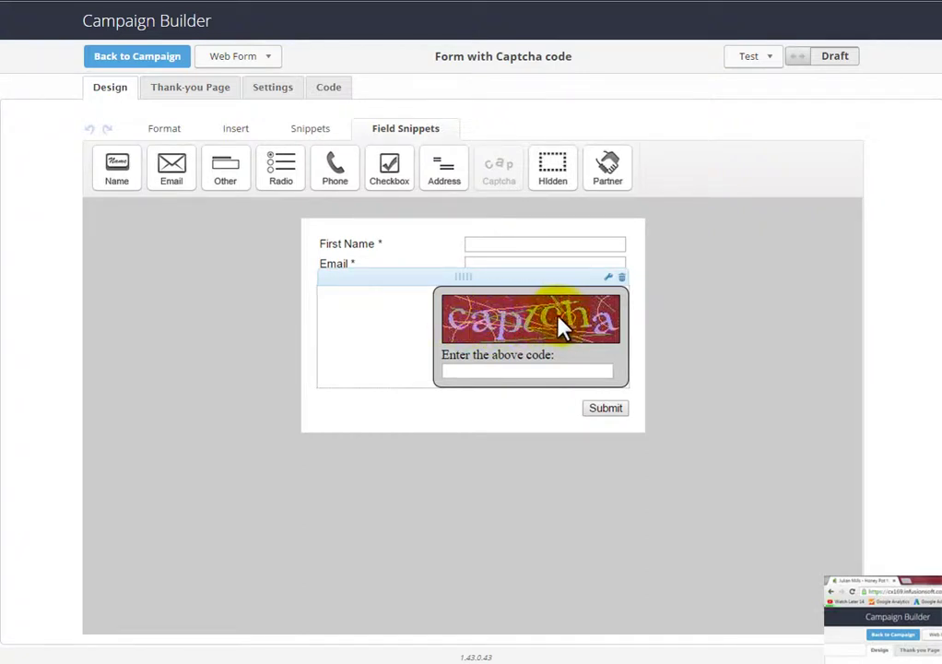
drag(458, 367, 613, 415)
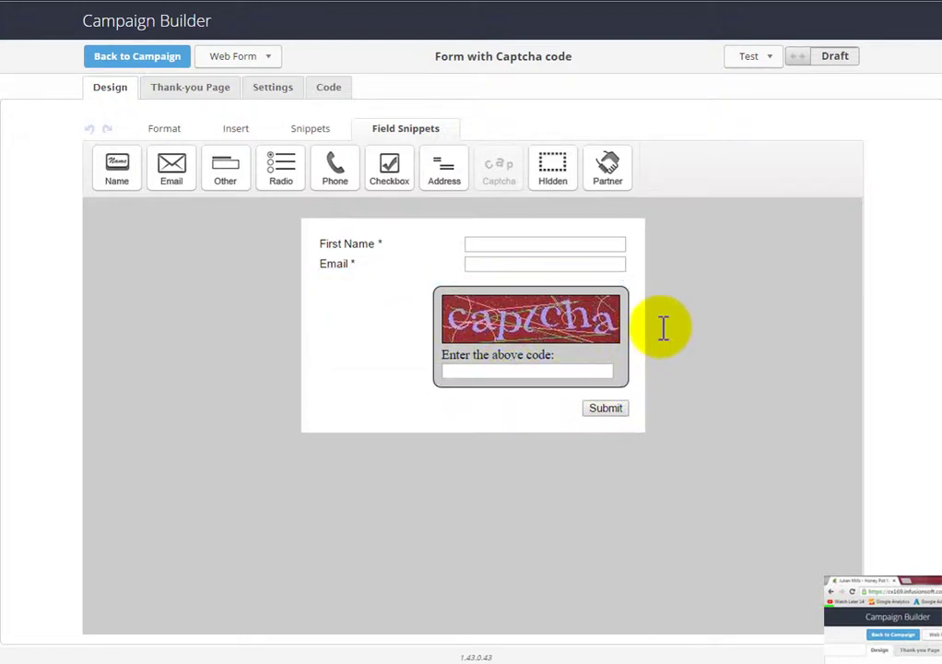
mouse_move(571, 309)
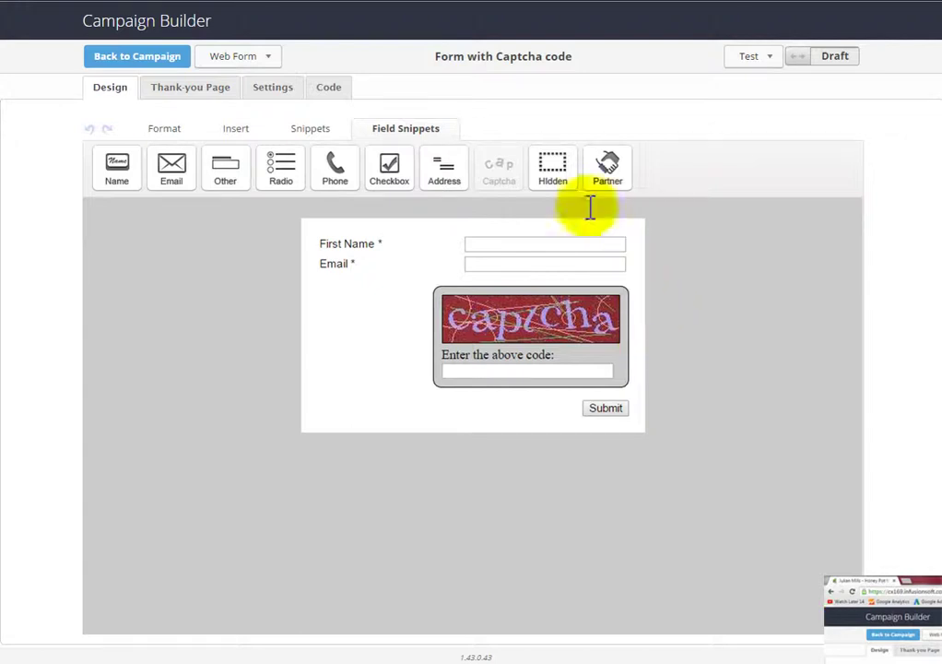
key(Delete)
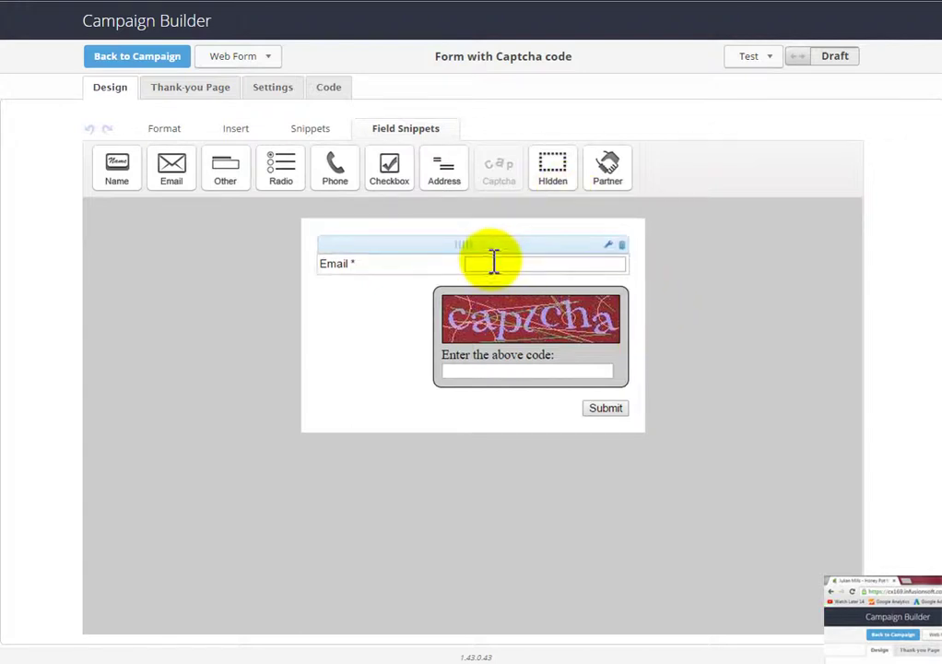
key(ctrl+z)
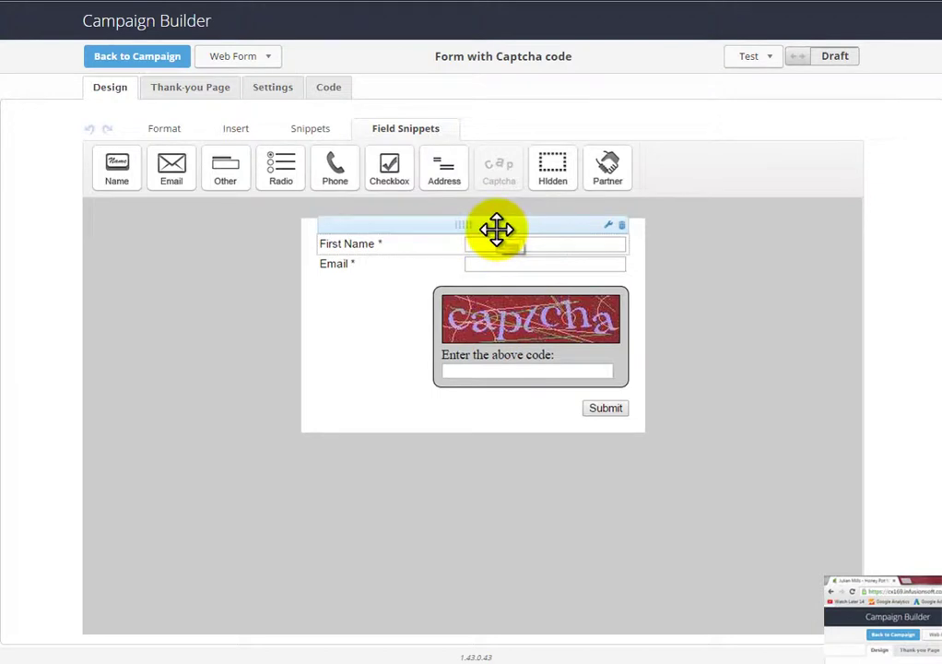
key(Delete)
key(ctrl+z)
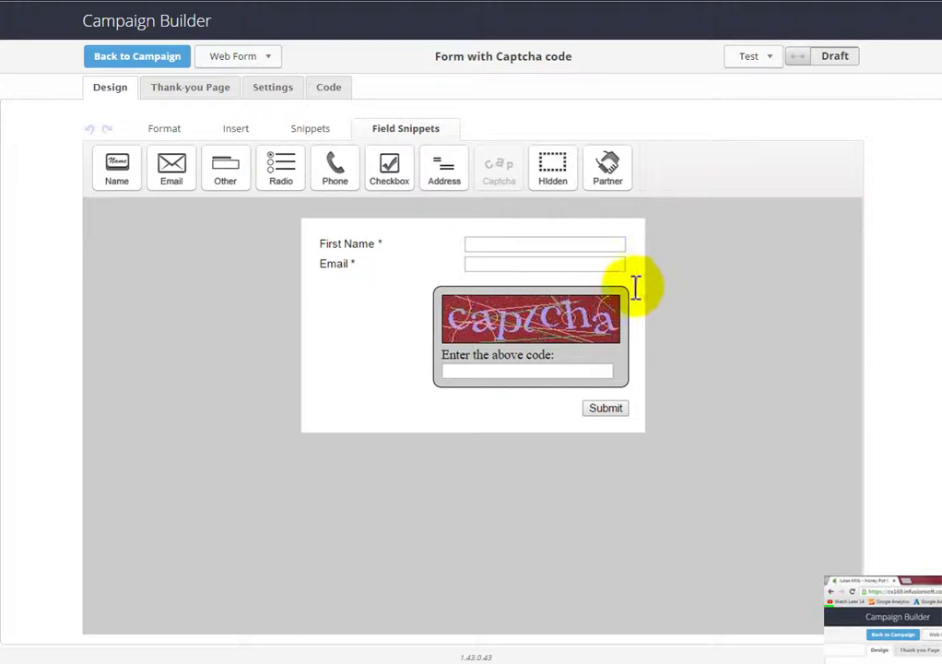
mouse_move(532, 284)
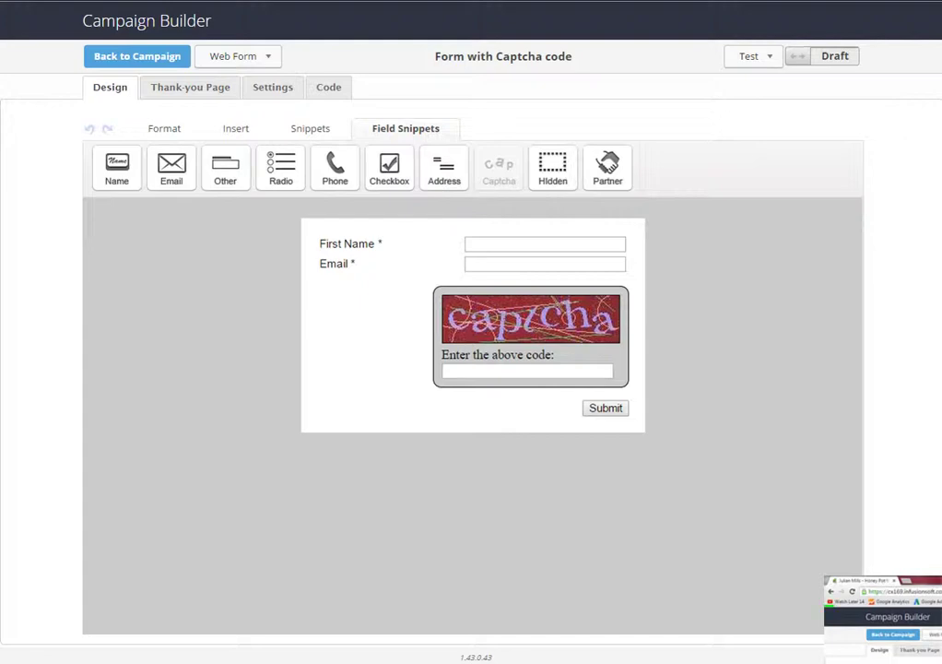
key(alt+Tab)
drag(756, 5, 488, 32)
click(773, 21)
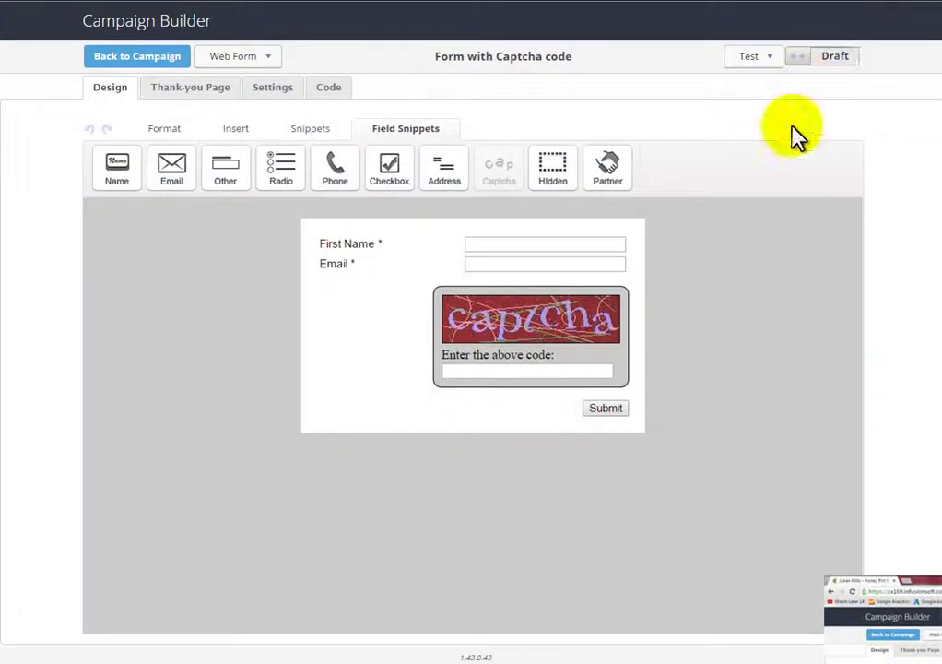
Go back to the campaign canvas and delete the Form with Captcha code node, confirming the removal
click(157, 59)
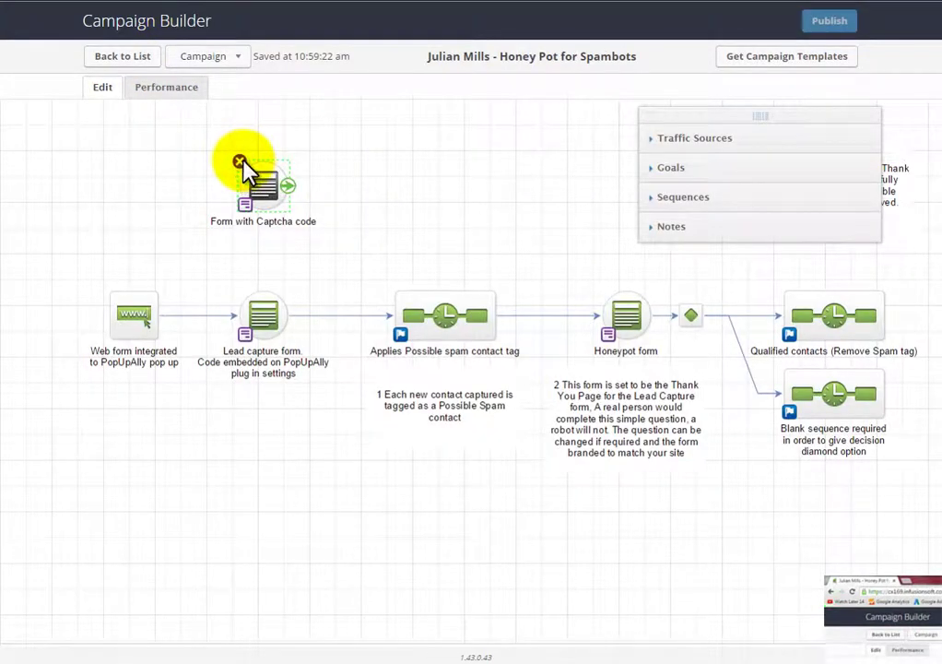
click(239, 162)
click(502, 64)
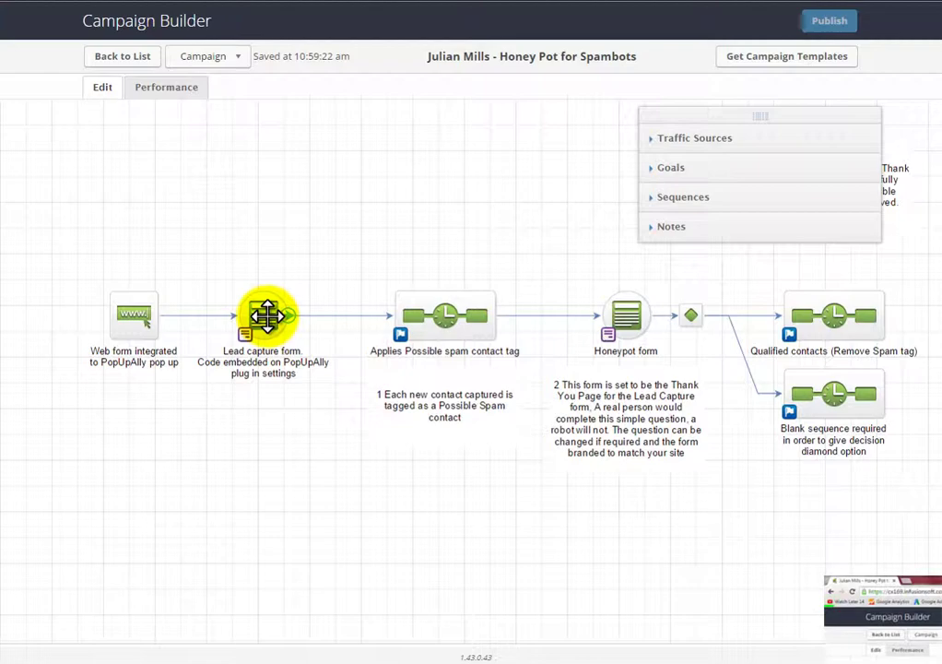
Open the Lead capture form and show its Thank-you Page redirect settings
double_click(274, 316)
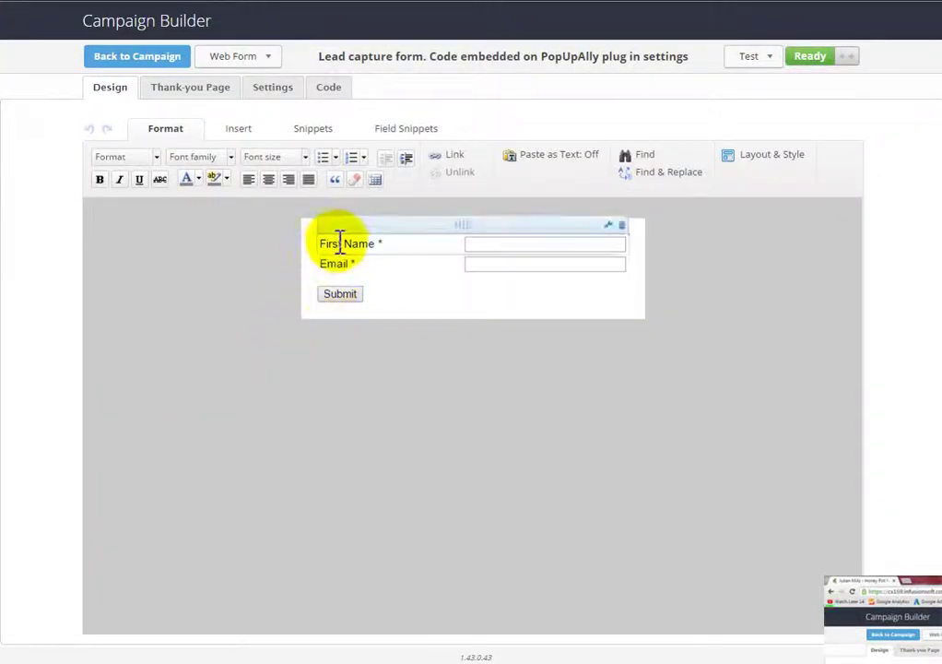
mouse_move(339, 266)
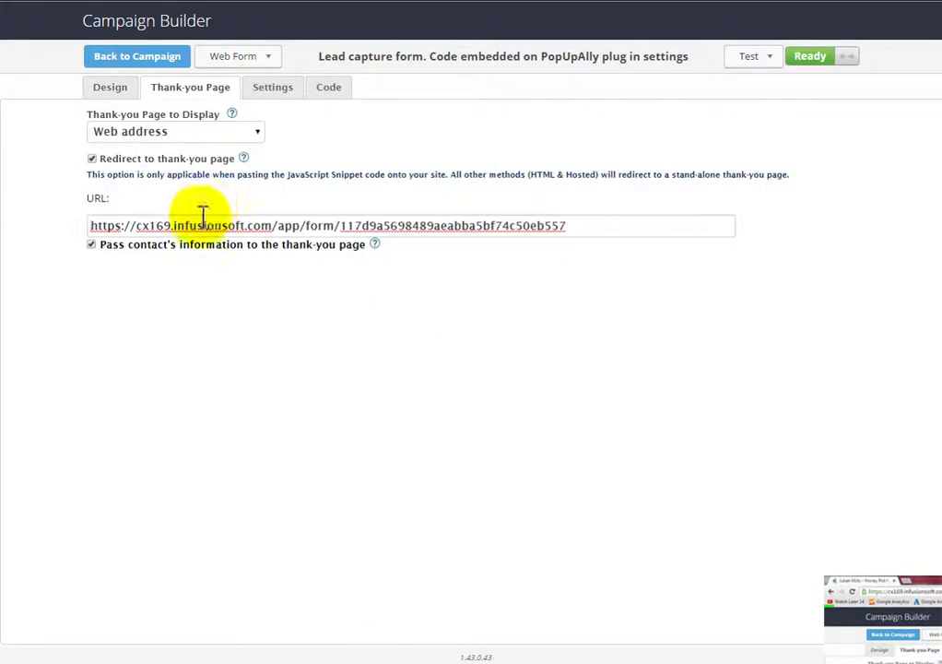
Select the thank-you redirect URL, then go back to the Honey Pot for Spambots canvas
drag(594, 226, 83, 231)
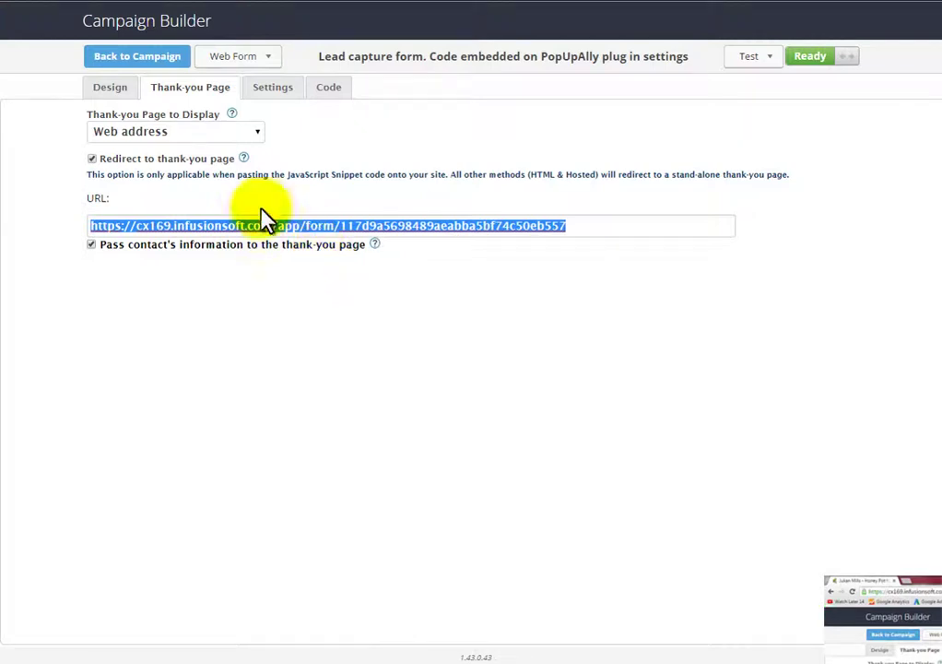
click(141, 61)
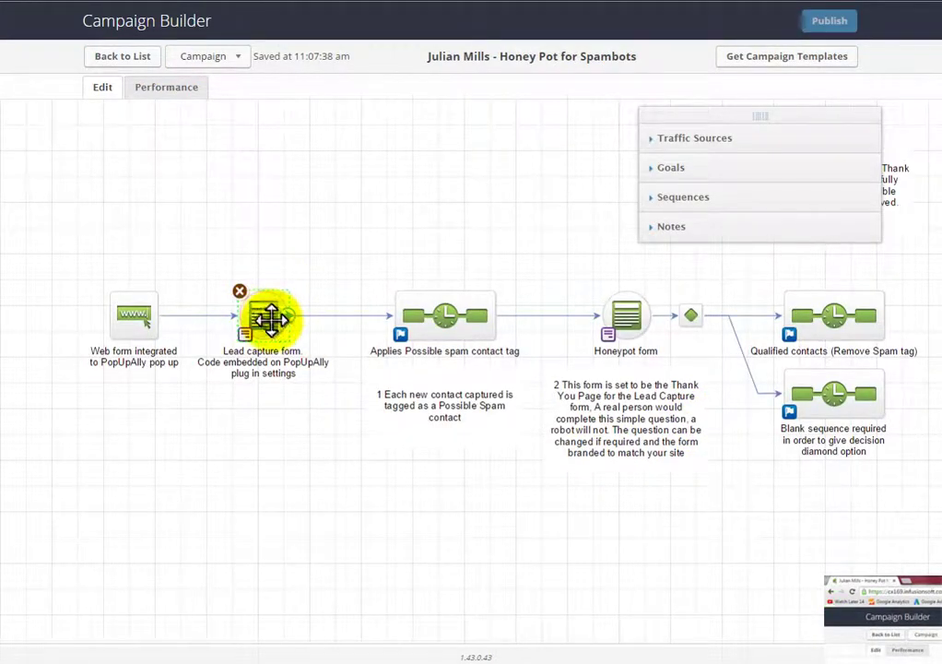
double_click(433, 323)
double_click(311, 204)
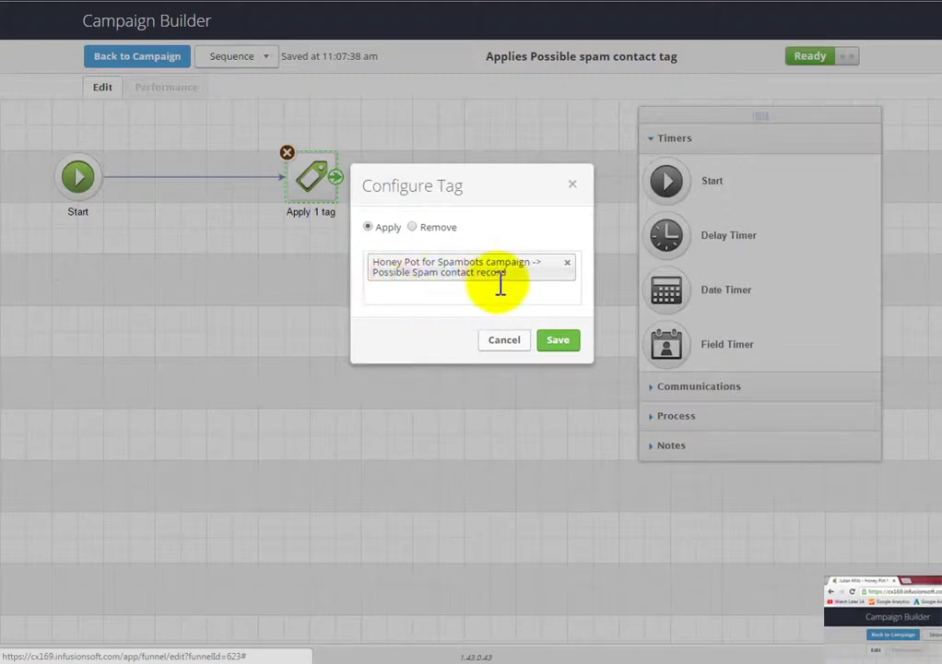
click(572, 184)
click(155, 60)
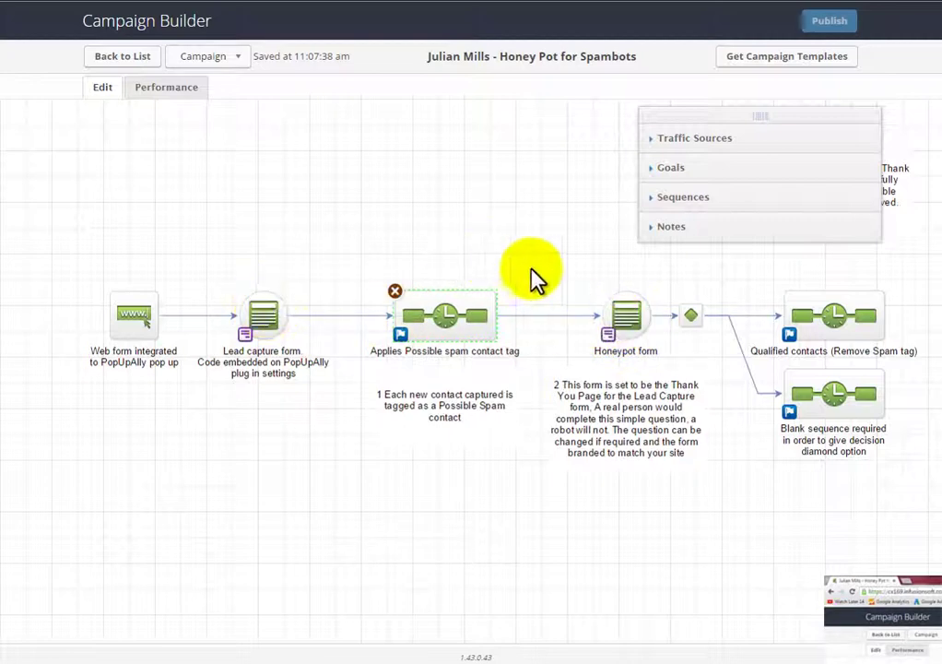
double_click(627, 315)
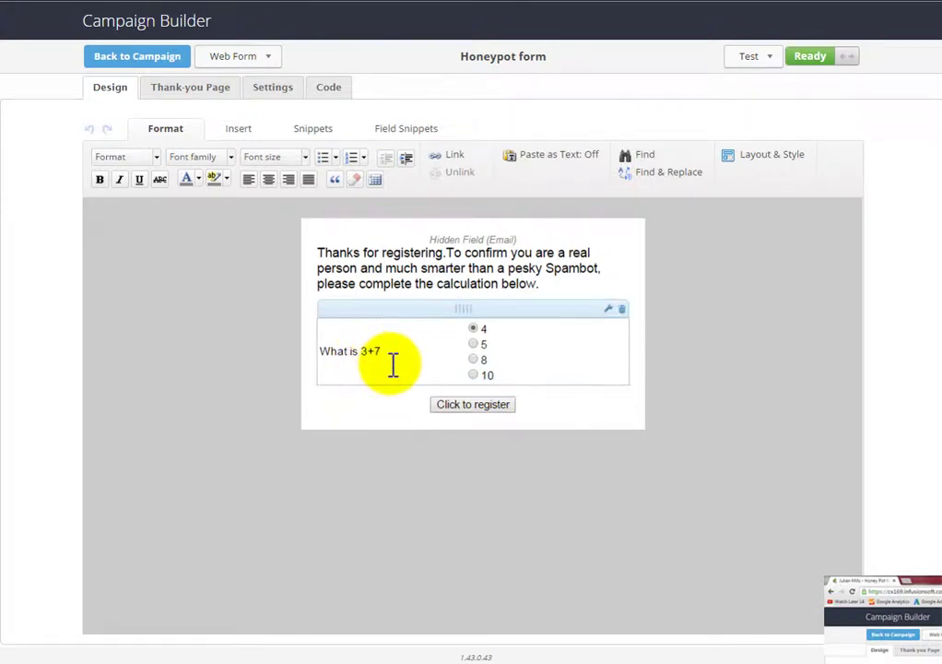
drag(472, 383, 477, 360)
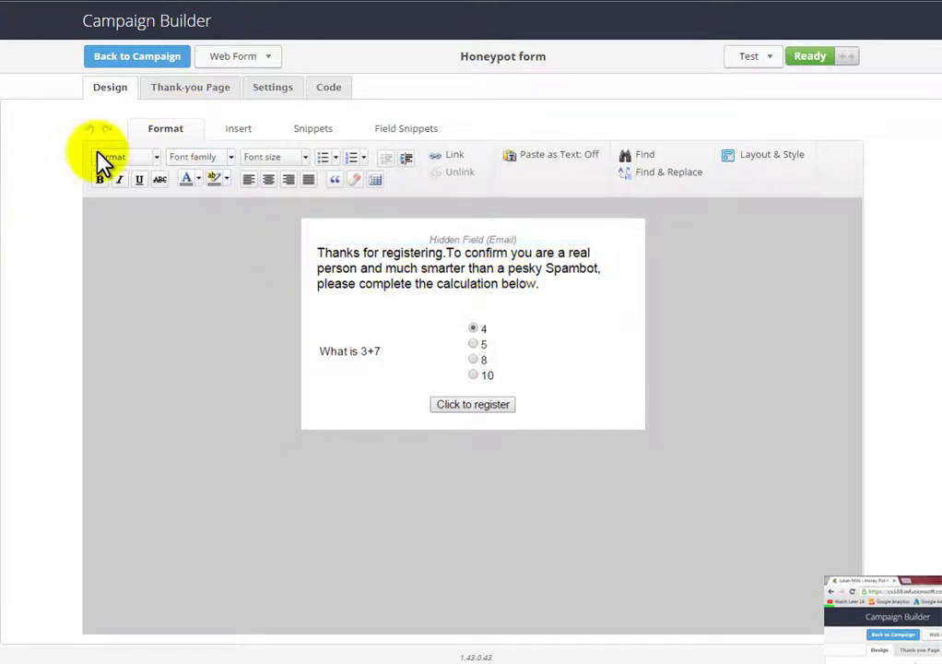
click(103, 69)
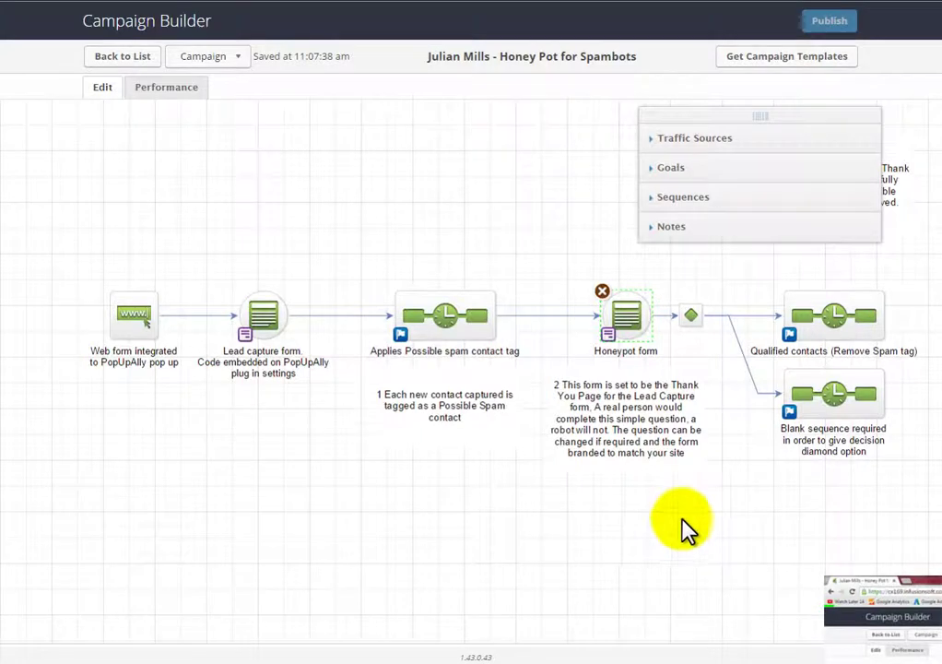
drag(682, 525, 351, 471)
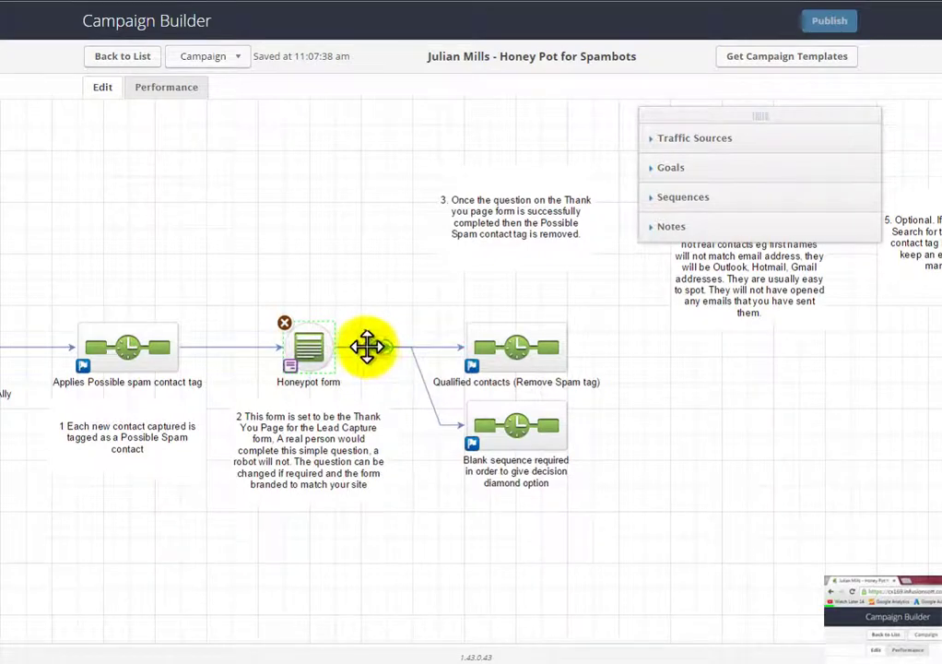
double_click(510, 350)
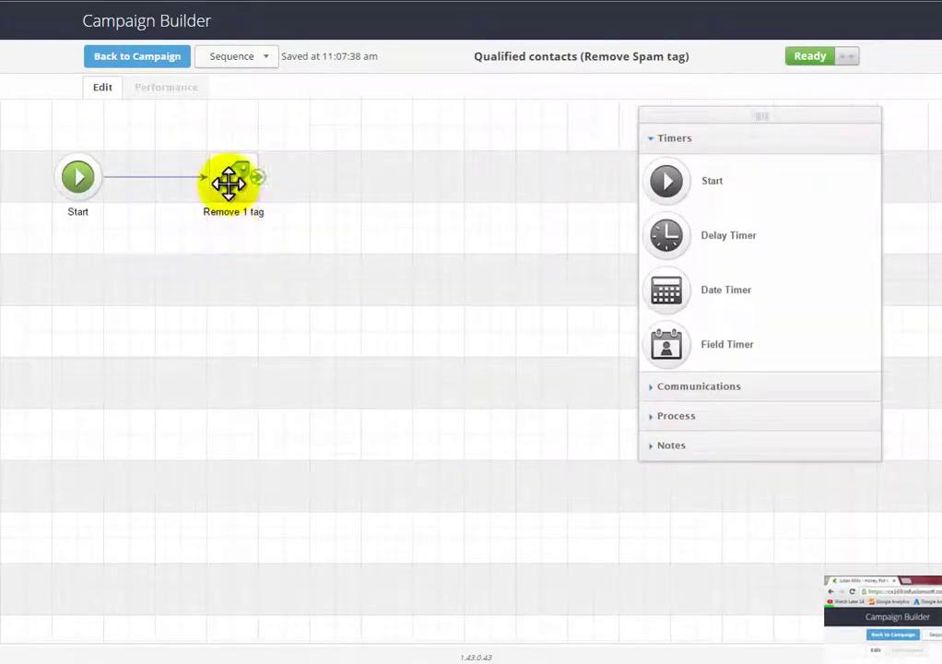
double_click(239, 205)
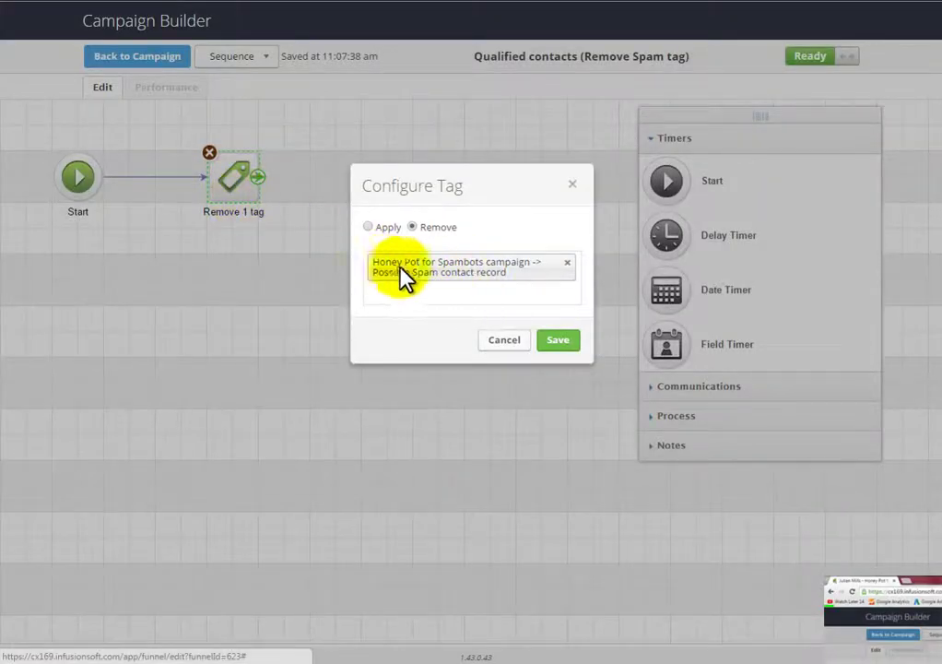
click(572, 184)
click(147, 59)
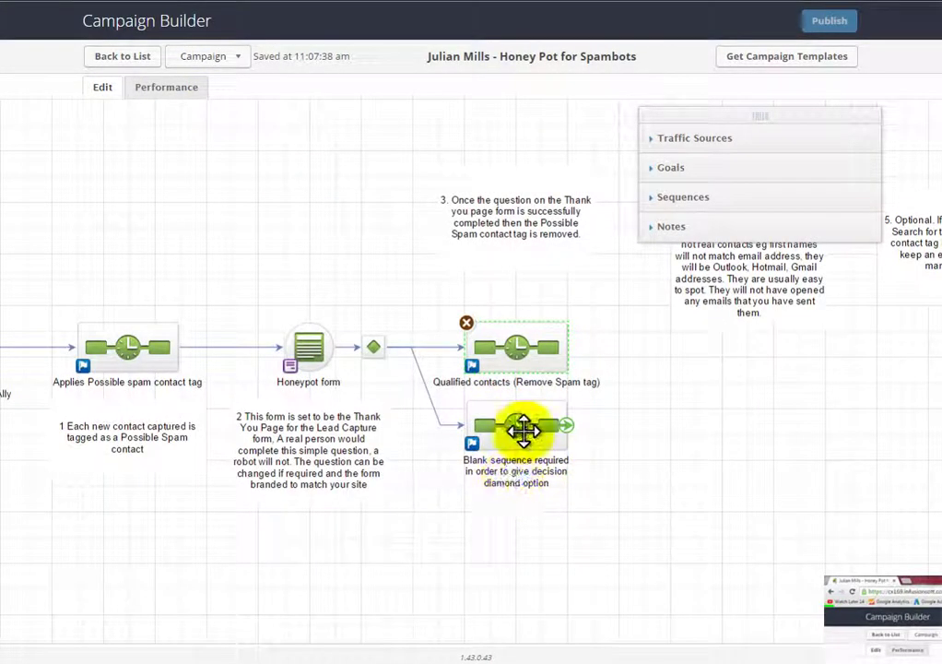
double_click(522, 428)
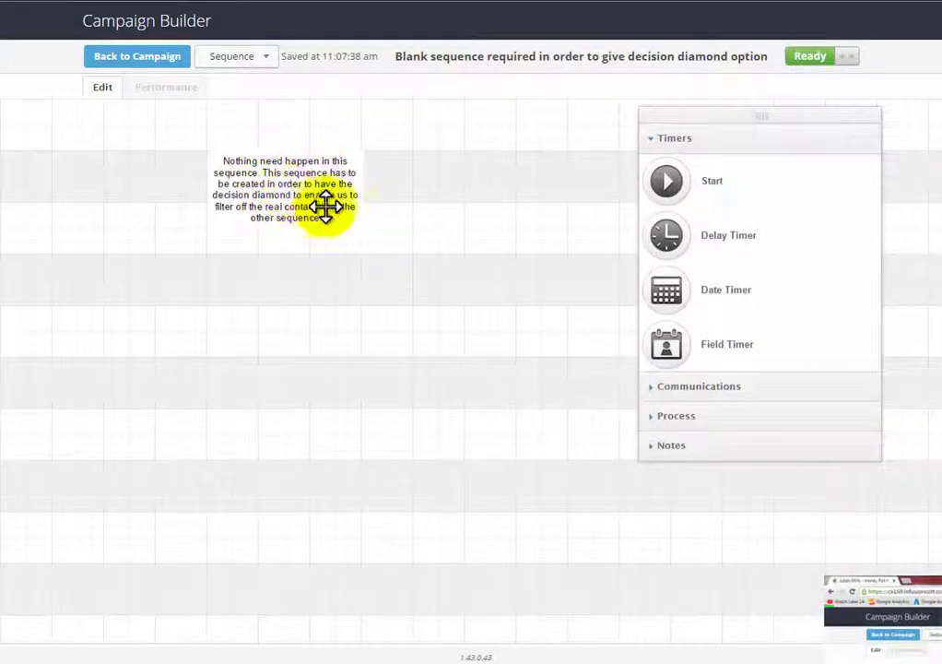
click(109, 61)
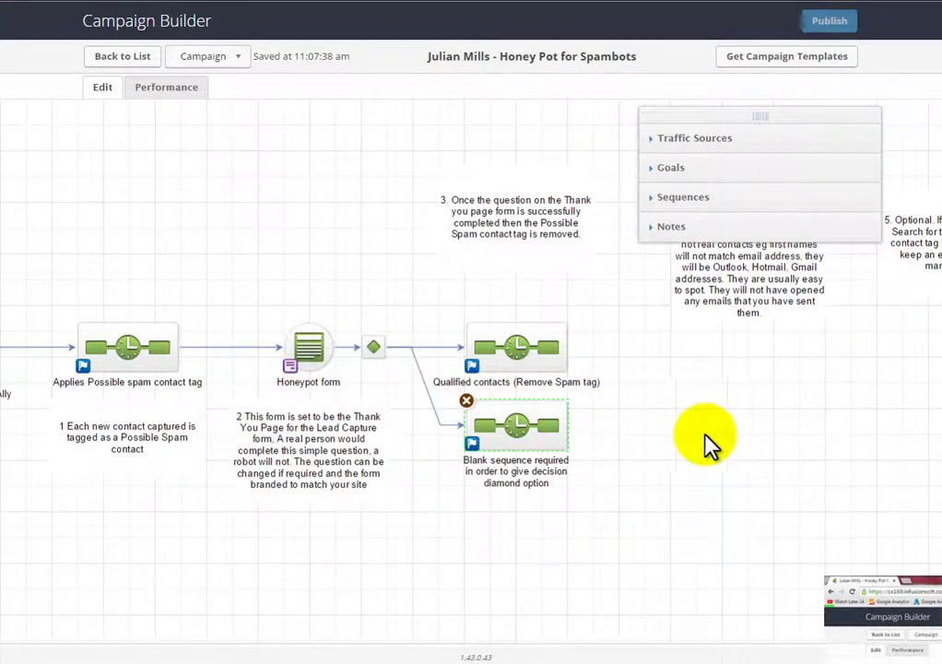
drag(701, 443, 525, 467)
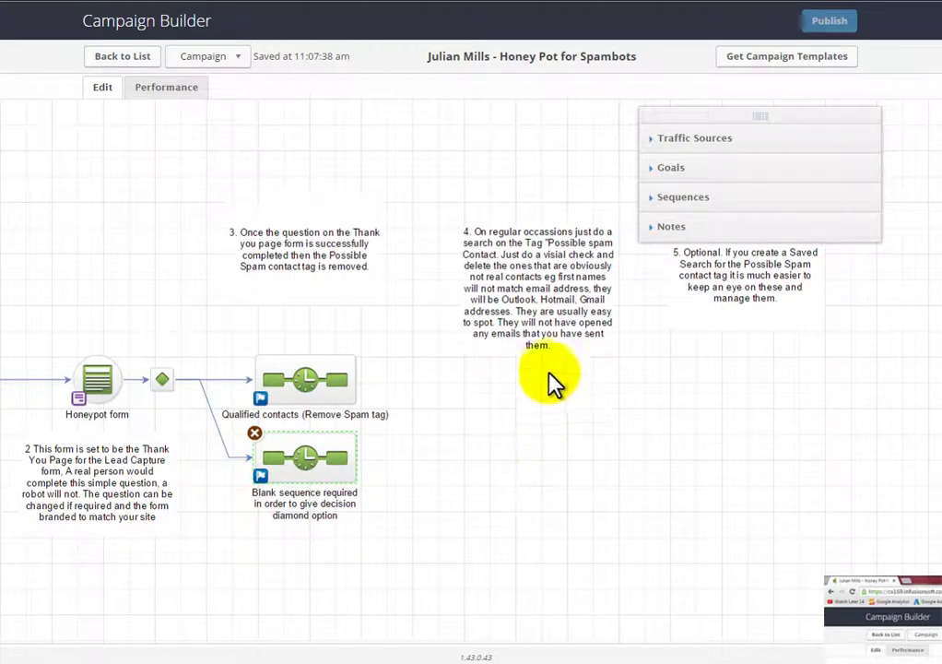
drag(714, 470, 589, 505)
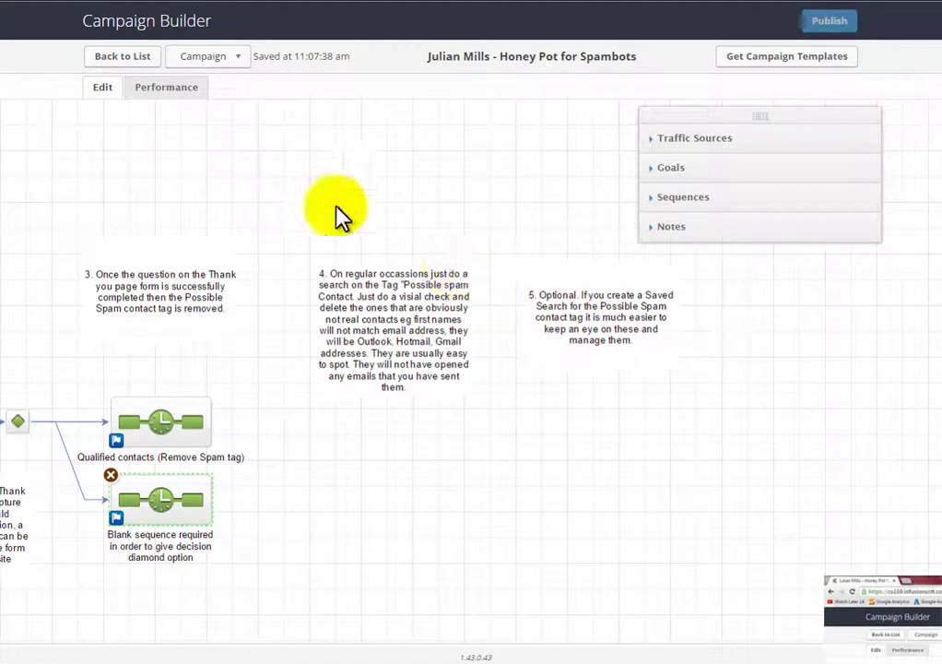
click(120, 59)
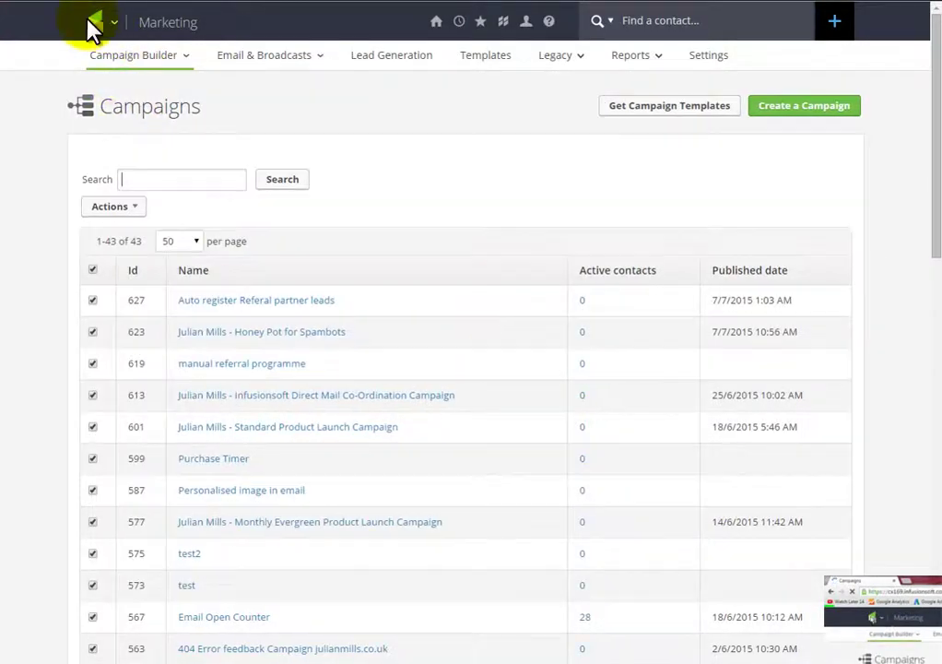
click(89, 26)
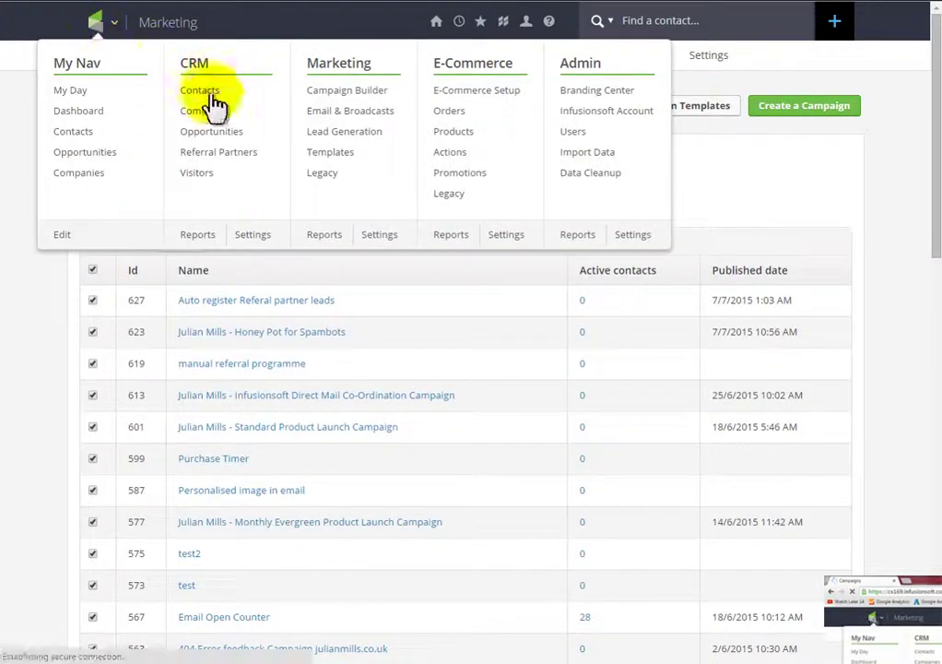
click(83, 112)
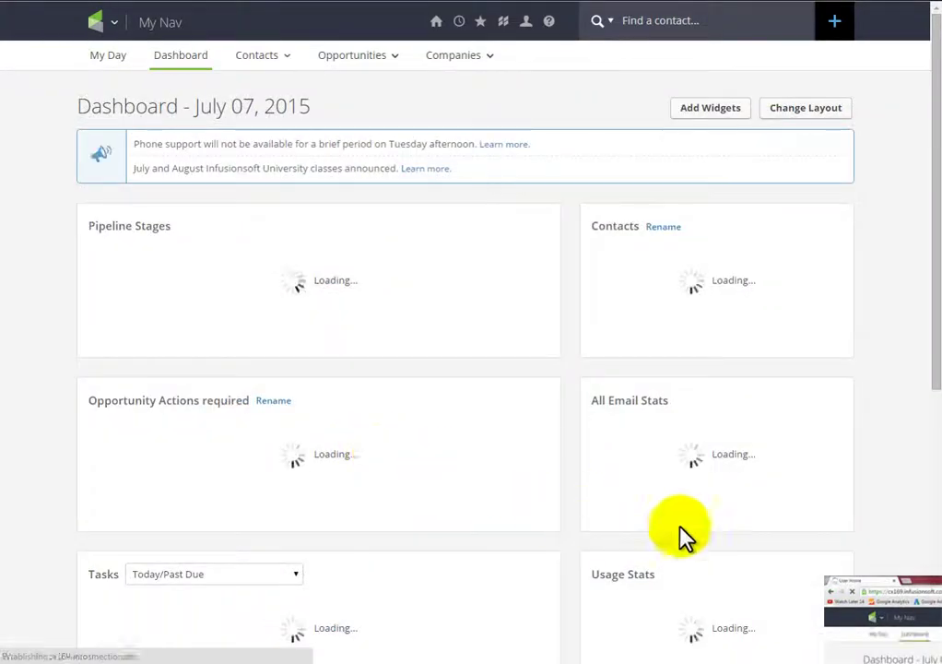